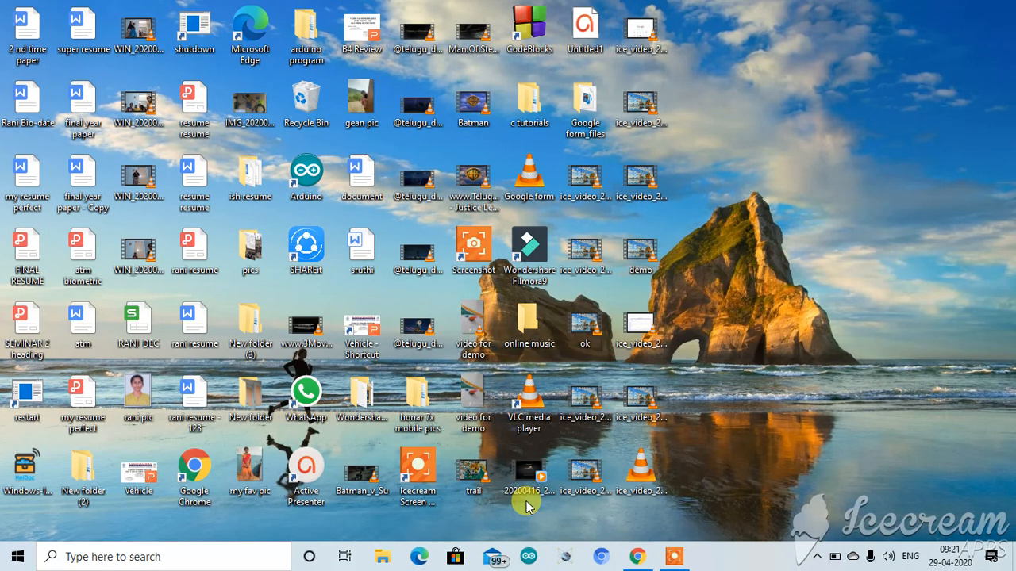
# - Switch to Google Chrome and open Google Drive from the Google apps list
pyautogui.click(637, 557)
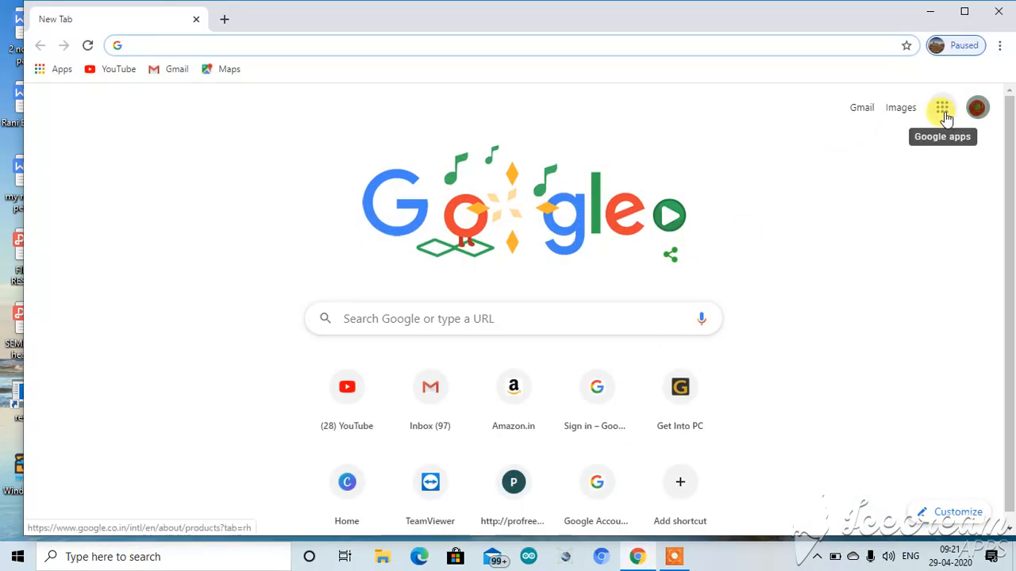
pyautogui.click(943, 111)
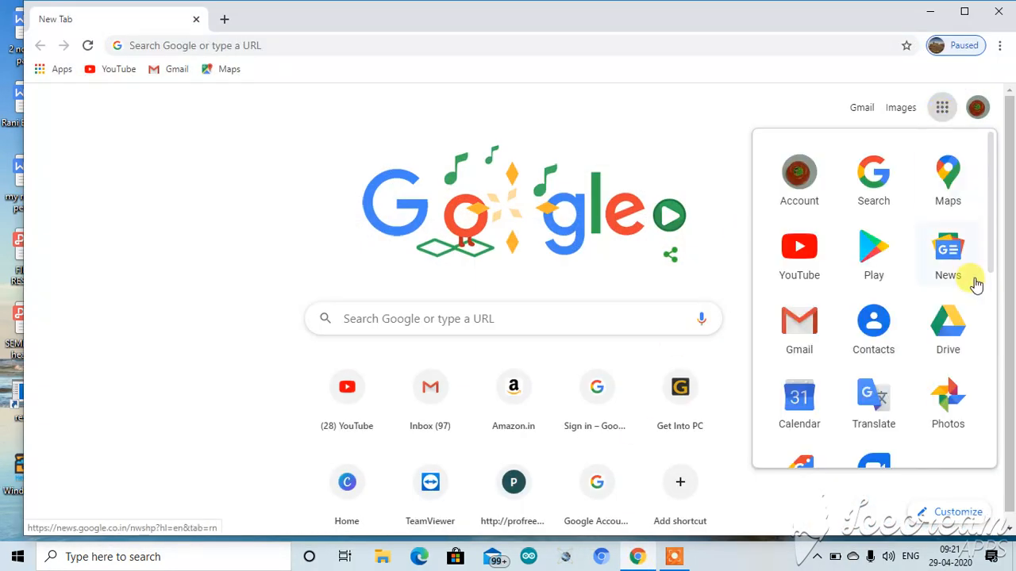
pyautogui.click(962, 336)
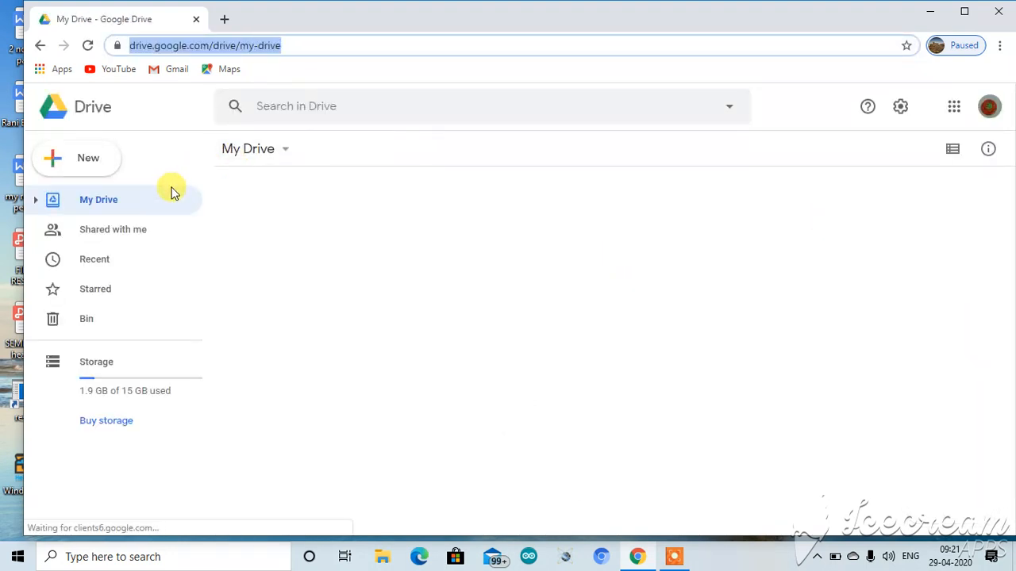
# - Create a new blank Google Forms form in My Drive
pyautogui.click(285, 151)
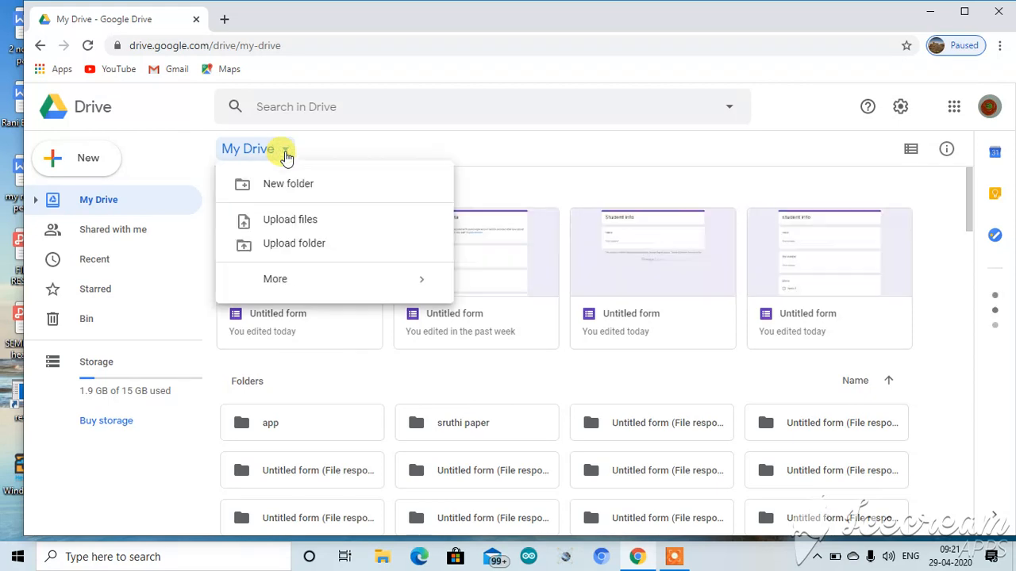
pyautogui.moveTo(270, 296)
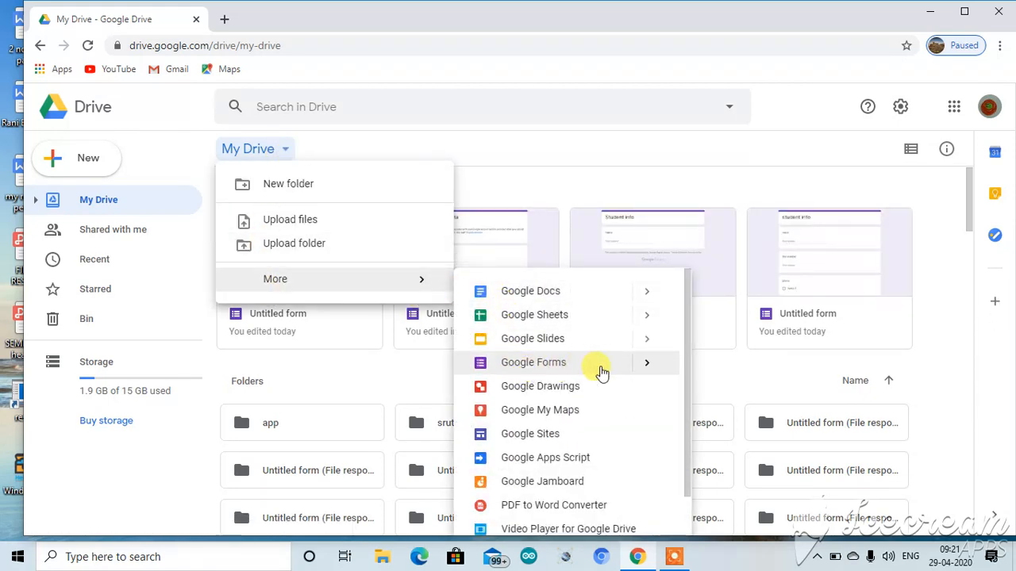
pyautogui.moveTo(648, 367)
pyautogui.click(712, 378)
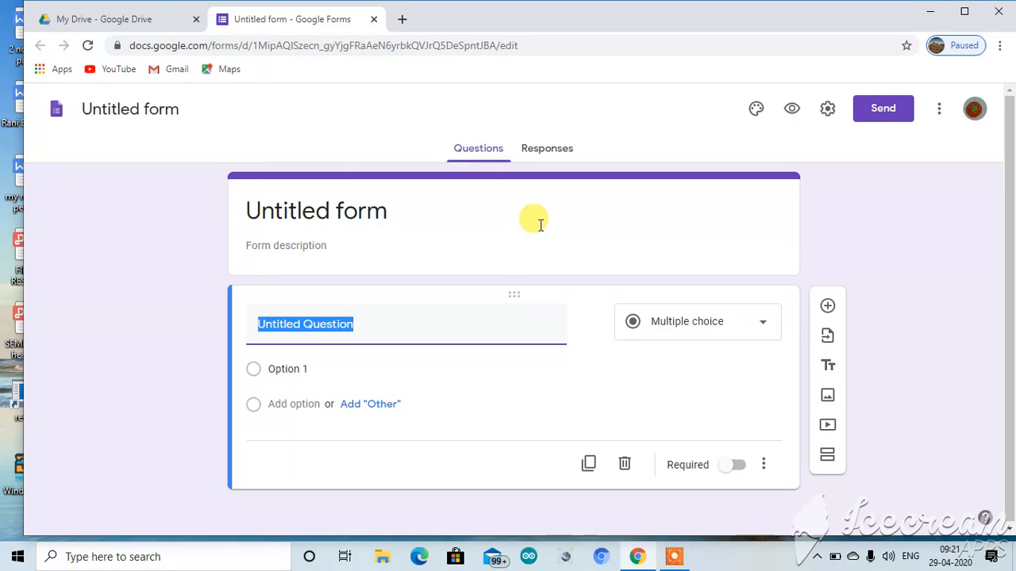
# - Replace the form's title with "Student Data"
pyautogui.click(409, 205)
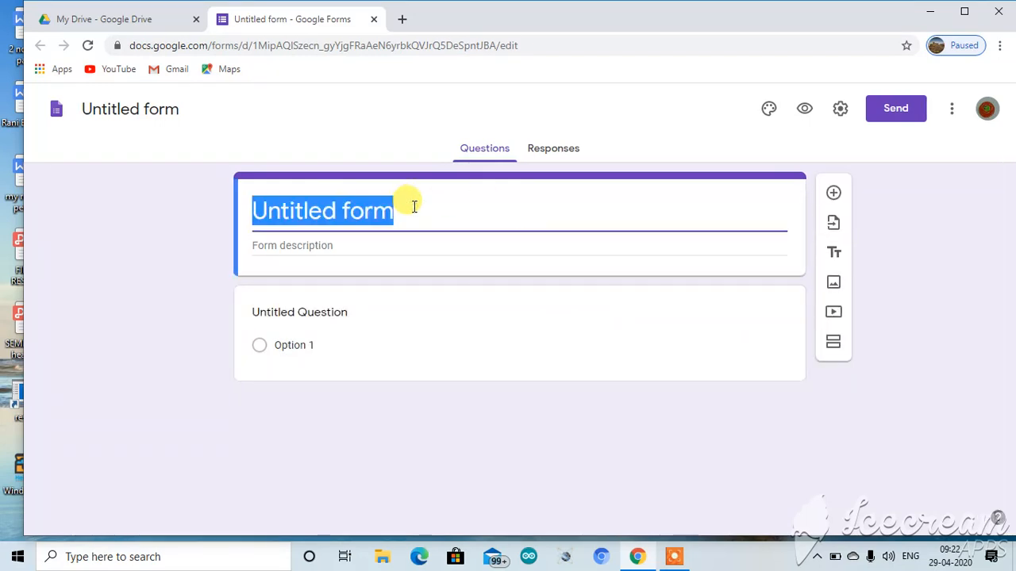
pyautogui.press('BackSpace')
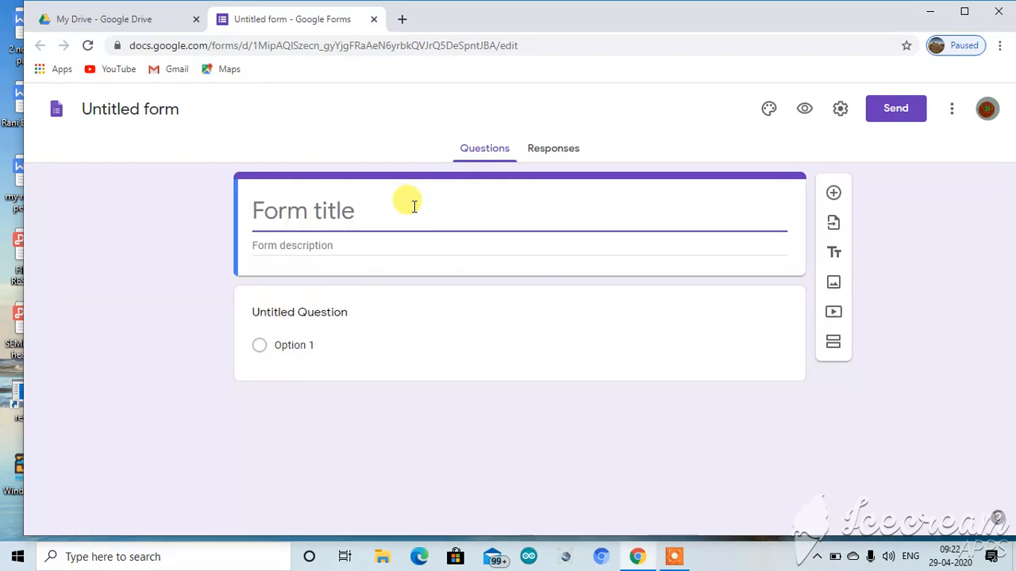
pyautogui.write('Stu')
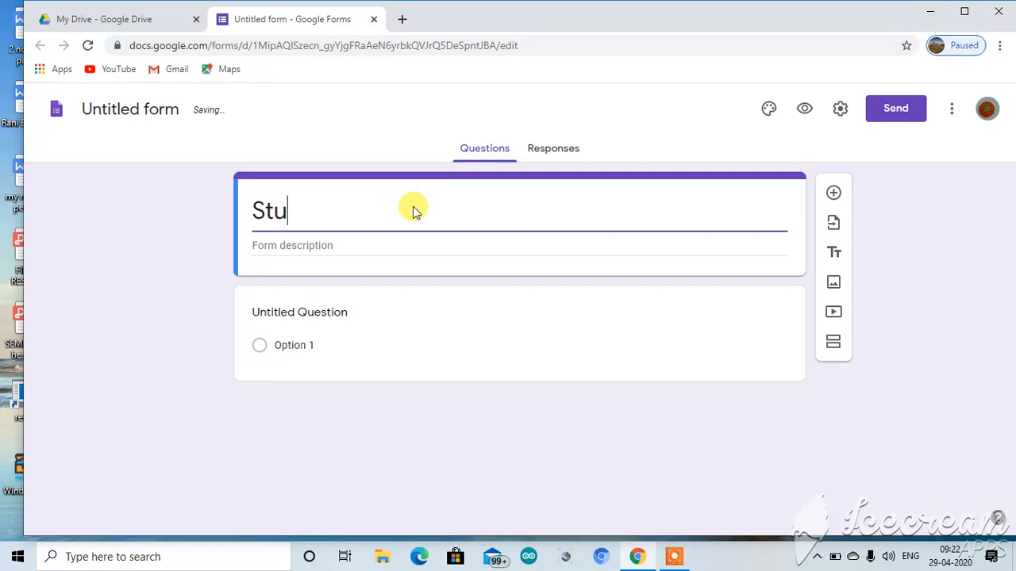
pyautogui.write('dent ')
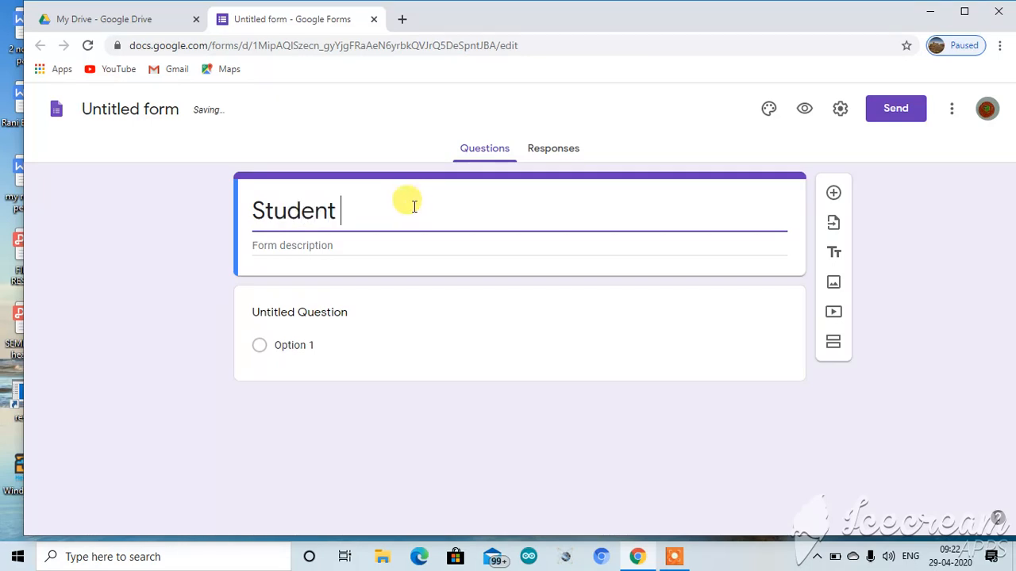
pyautogui.write('dat')
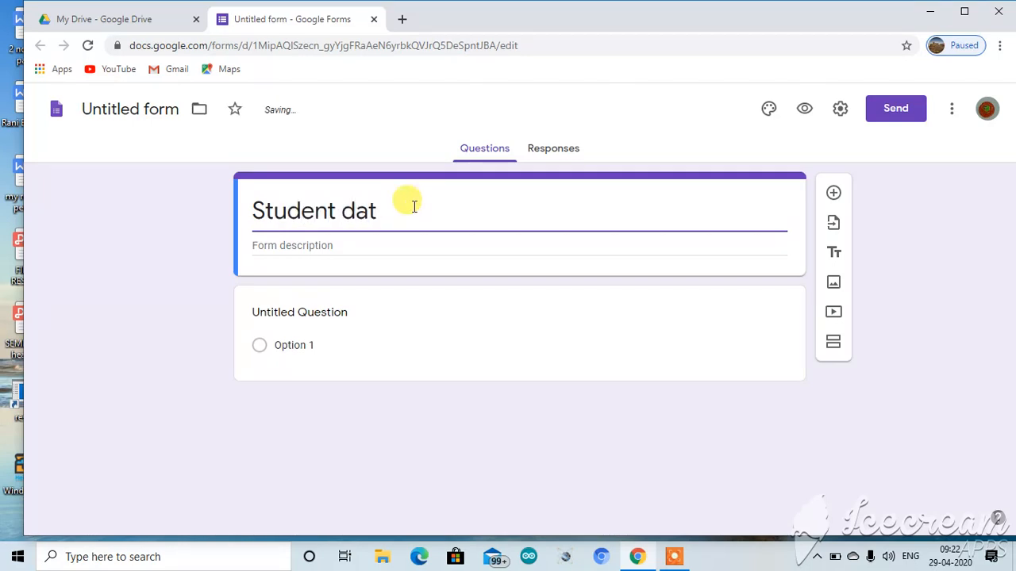
pyautogui.write('a')
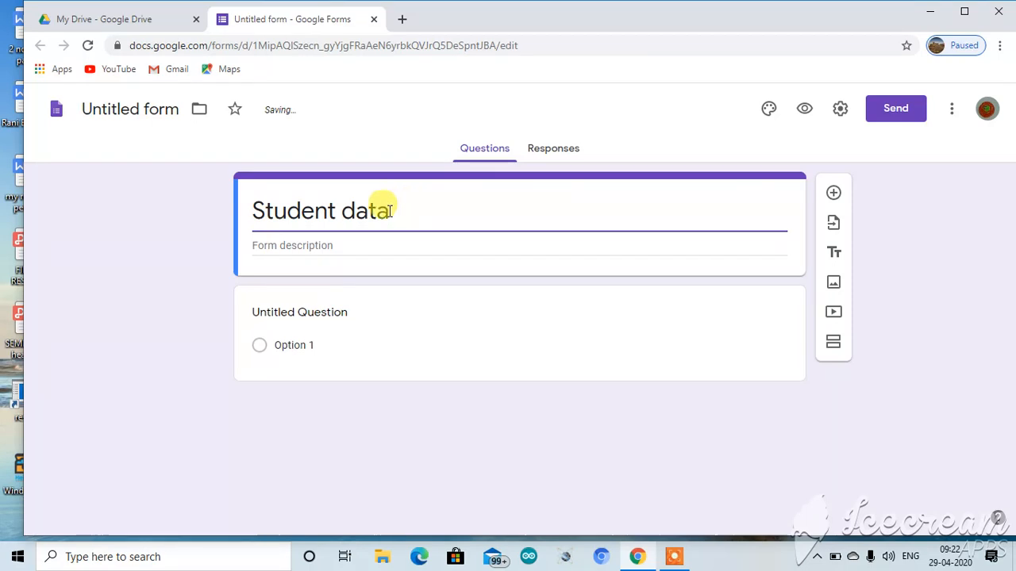
pyautogui.click(357, 214)
pyautogui.press('BackSpace')
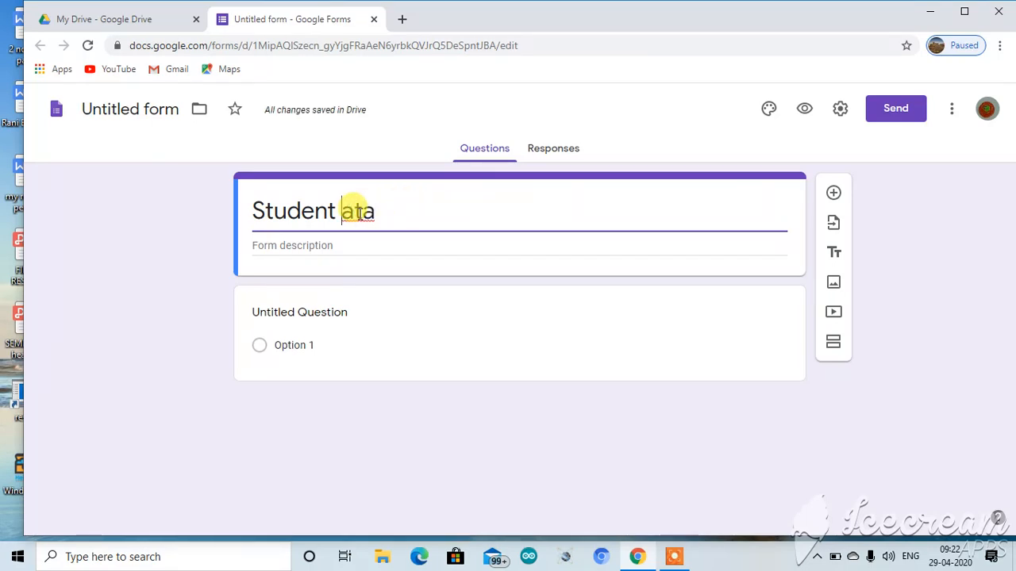
pyautogui.write('D')
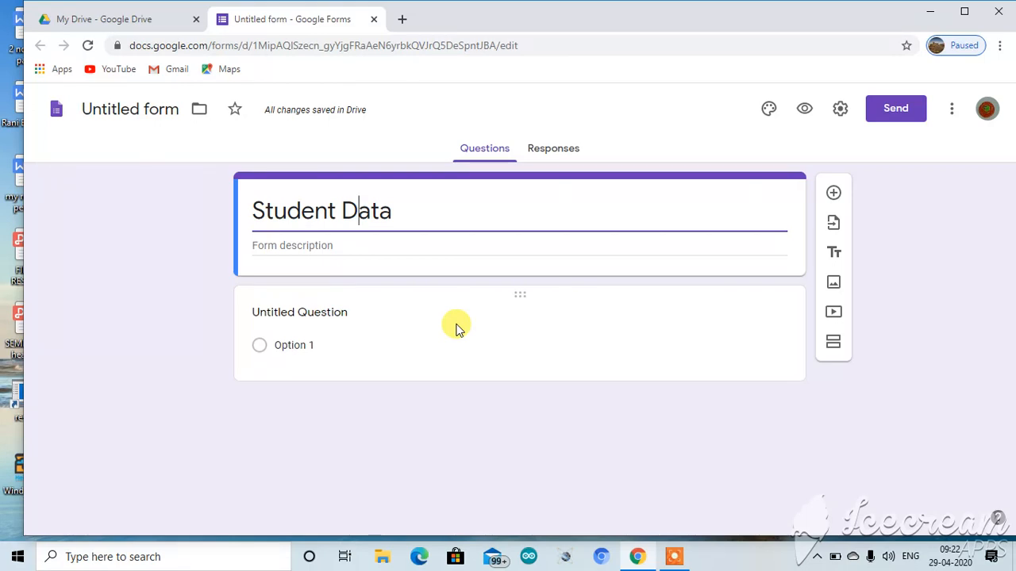
# - Rename the first question "Name" and make it a required short-answer question
pyautogui.click(337, 312)
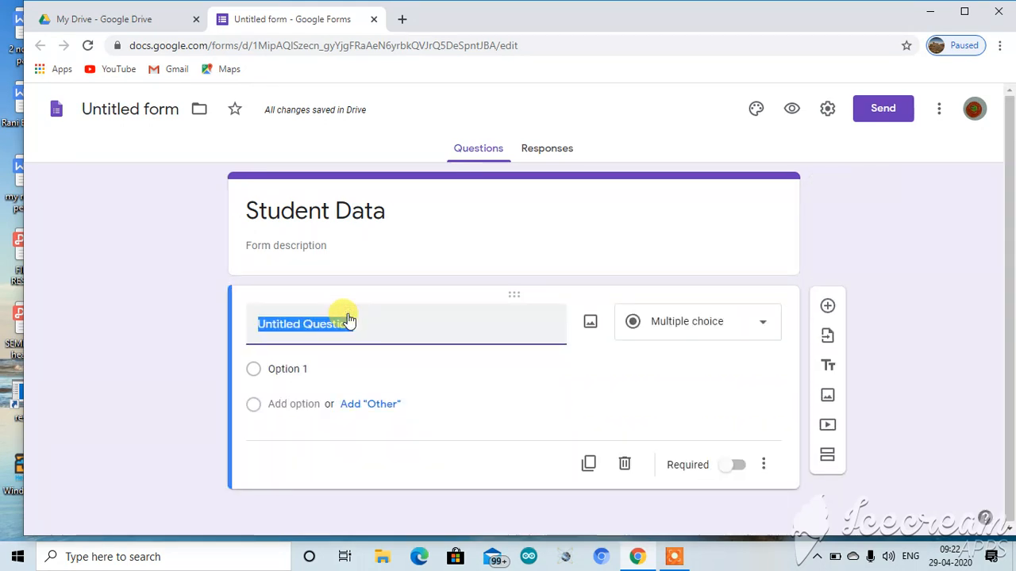
pyautogui.press('BackSpace')
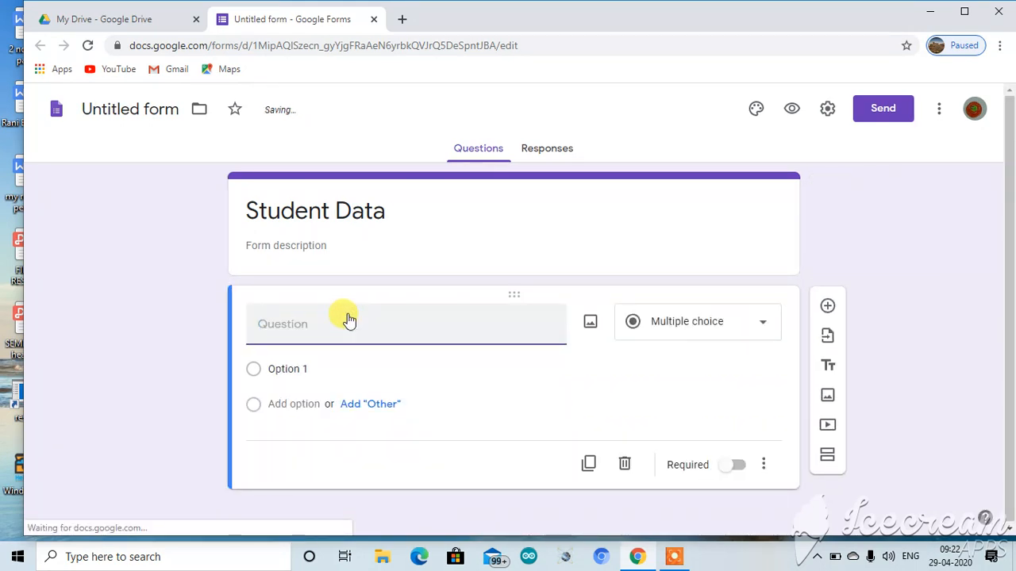
pyautogui.write('Name')
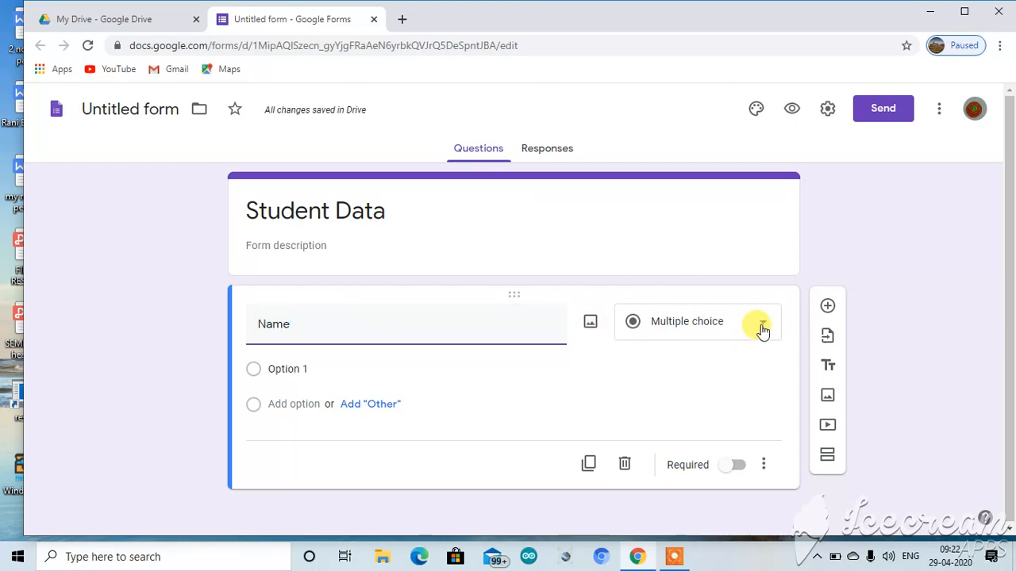
pyautogui.click(762, 328)
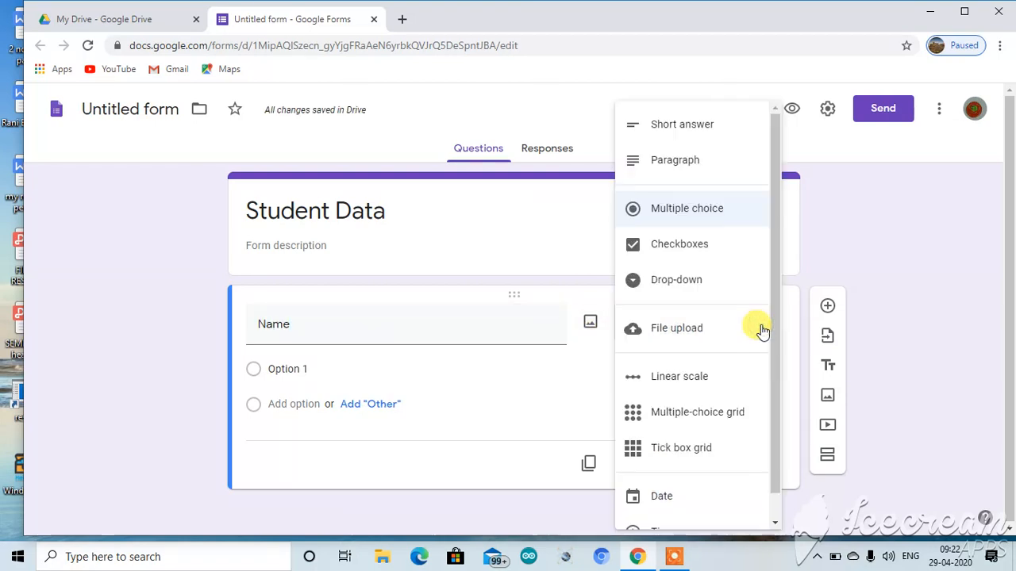
pyautogui.click(717, 129)
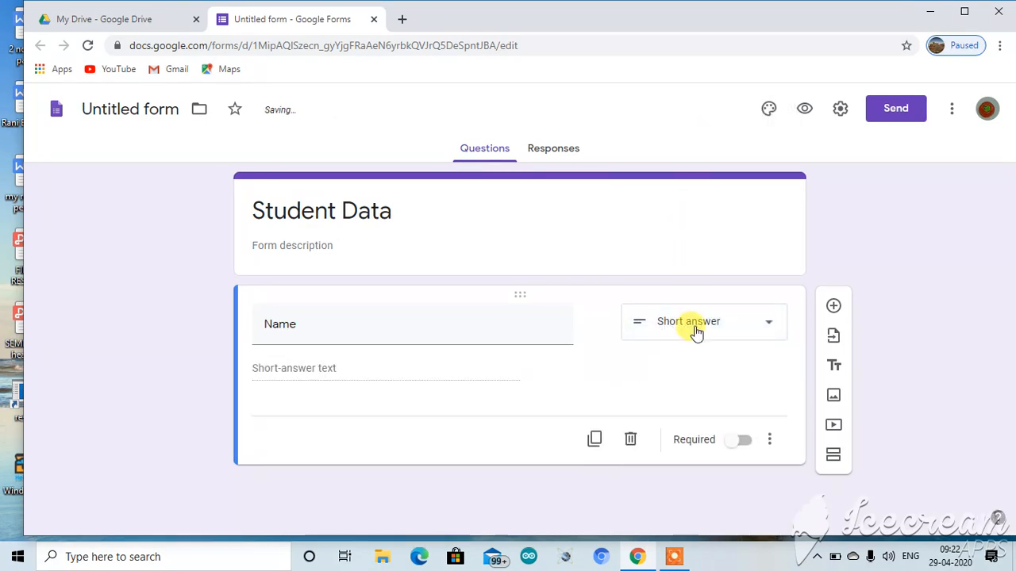
pyautogui.click(734, 445)
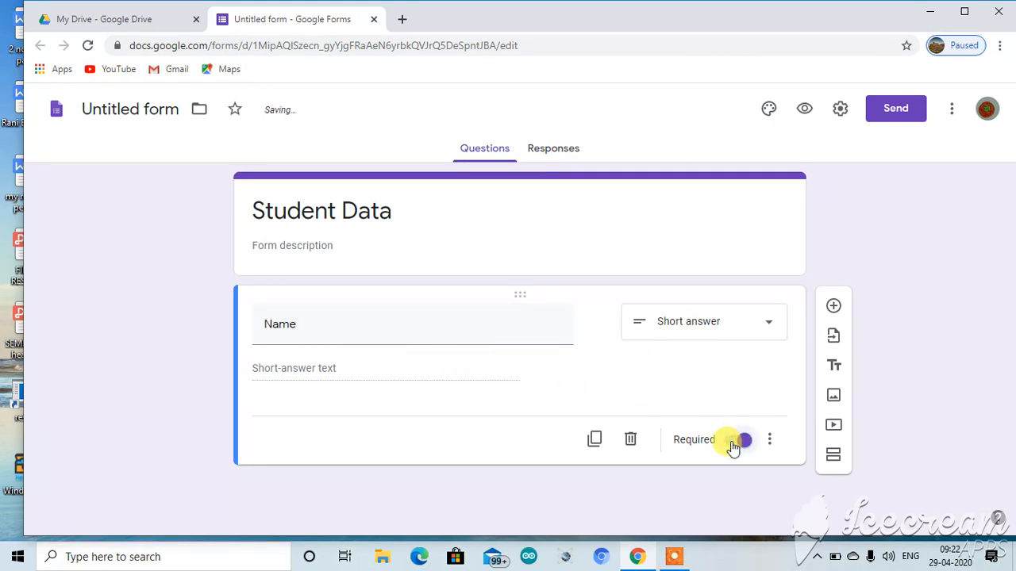
# - Add a second question titled "Roll Number" as a required short-answer question
pyautogui.click(831, 308)
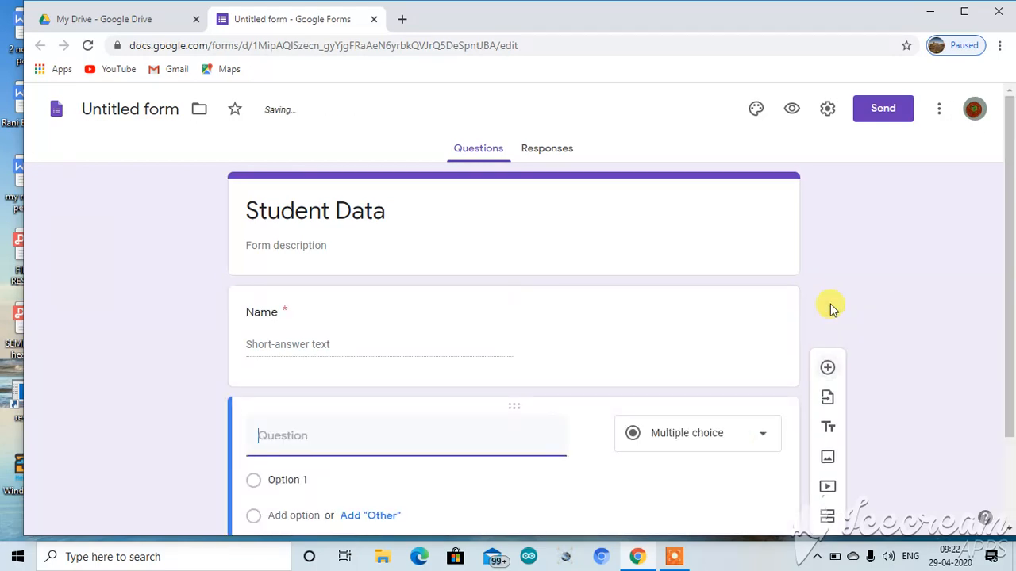
pyautogui.moveTo(1011, 362); pyautogui.dragTo(1011, 476)
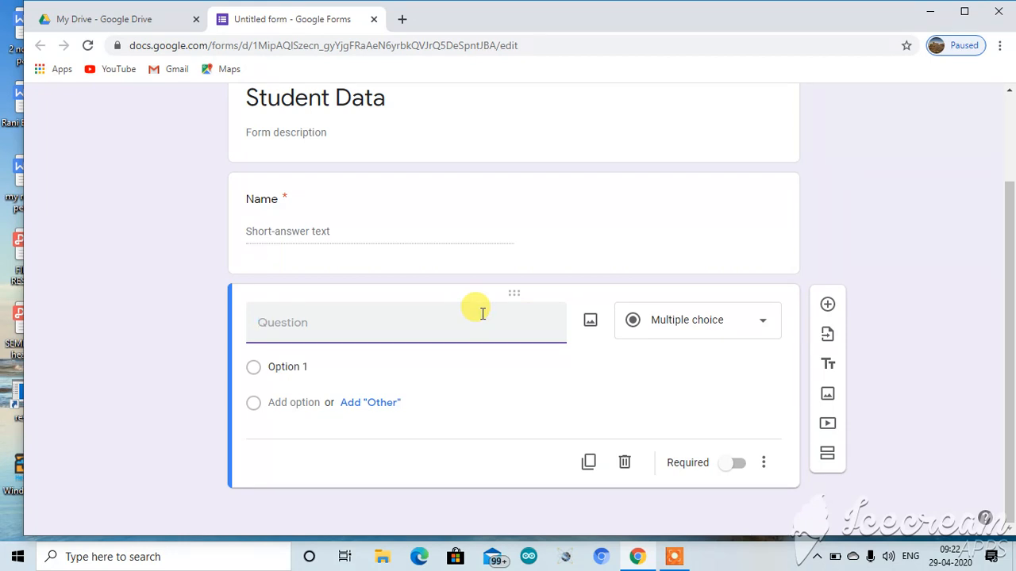
pyautogui.write('Roll Num')
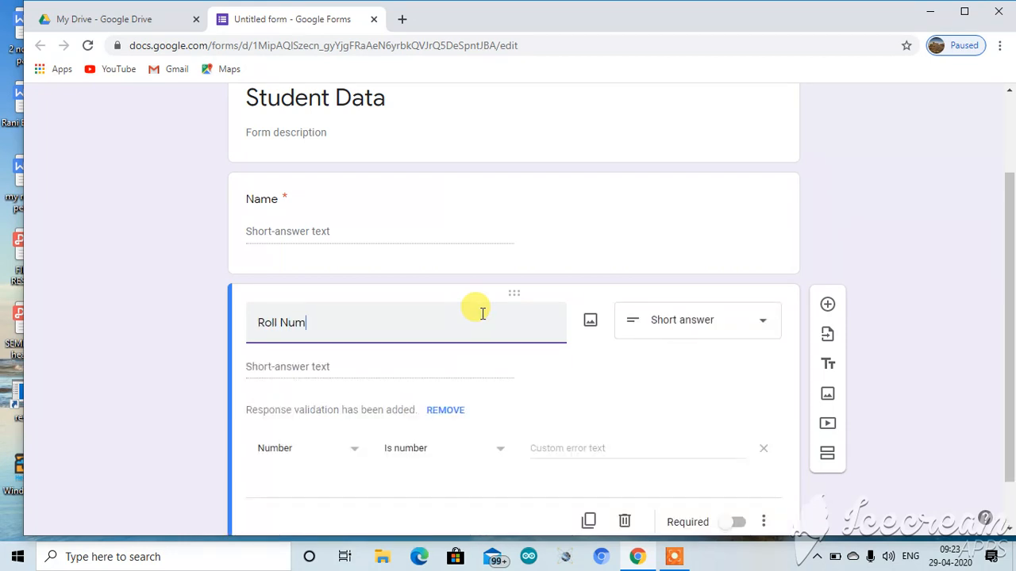
pyautogui.write('ber')
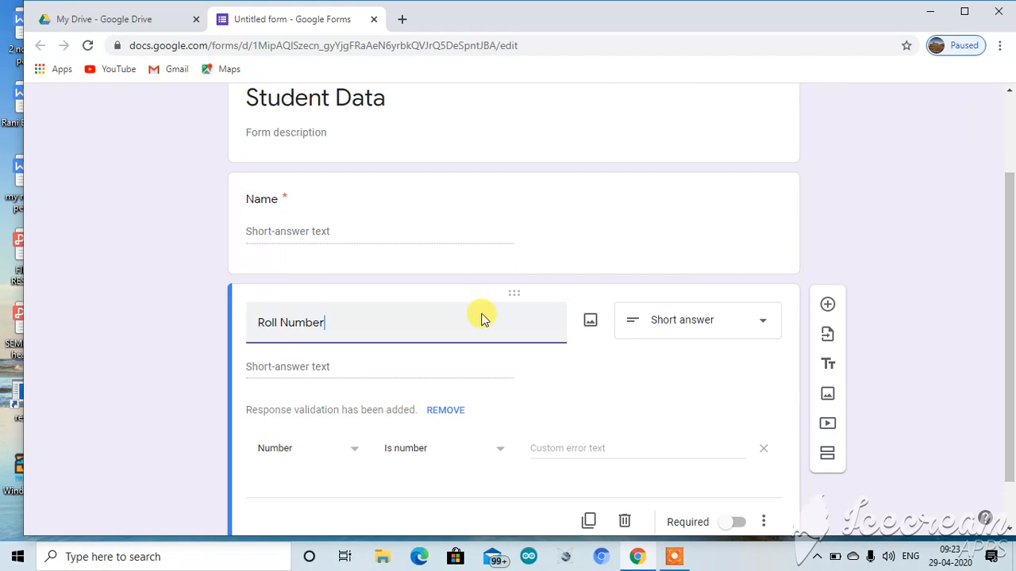
pyautogui.click(766, 325)
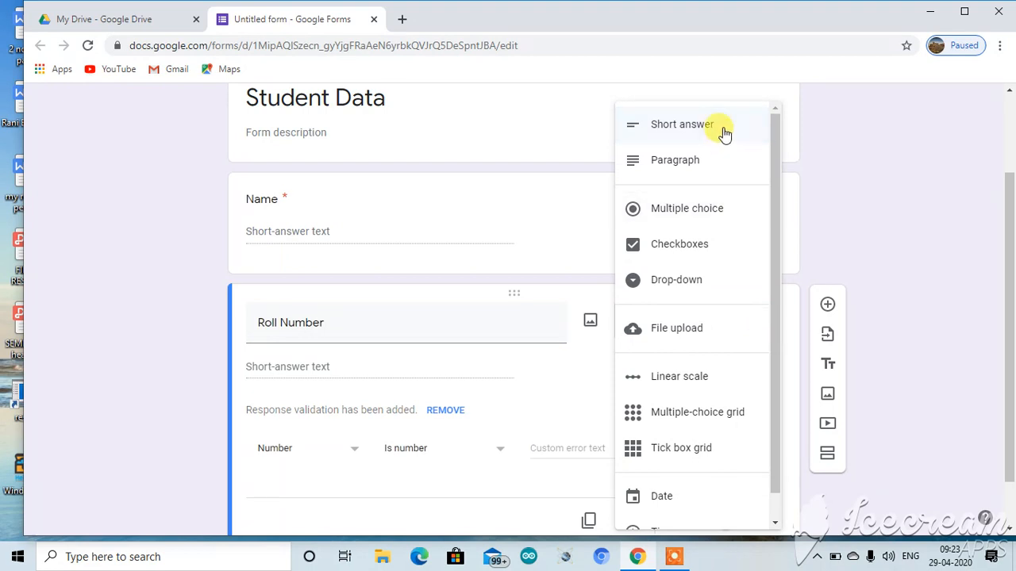
pyautogui.click(723, 127)
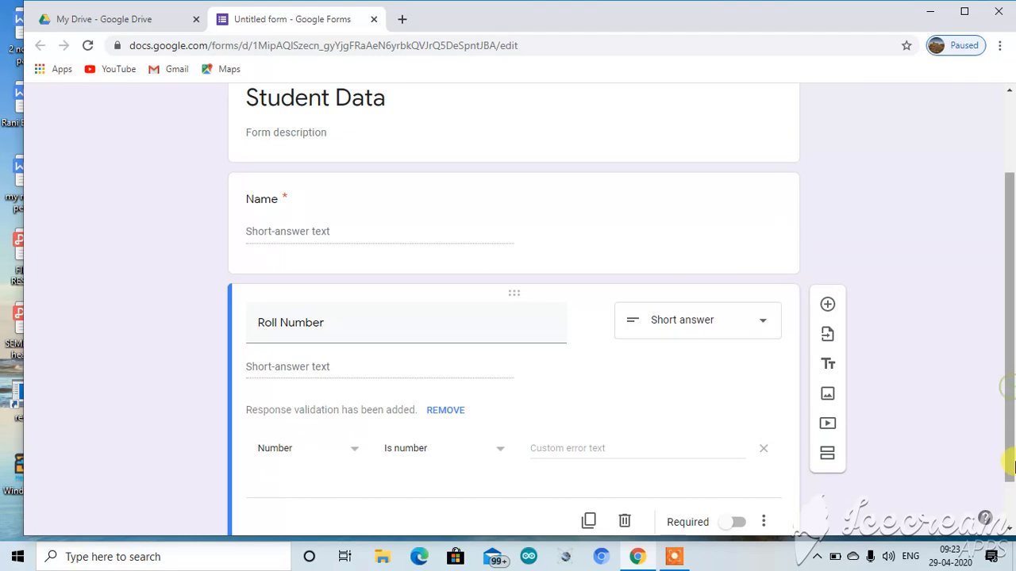
pyautogui.moveTo(1005, 467); pyautogui.dragTo(1008, 517)
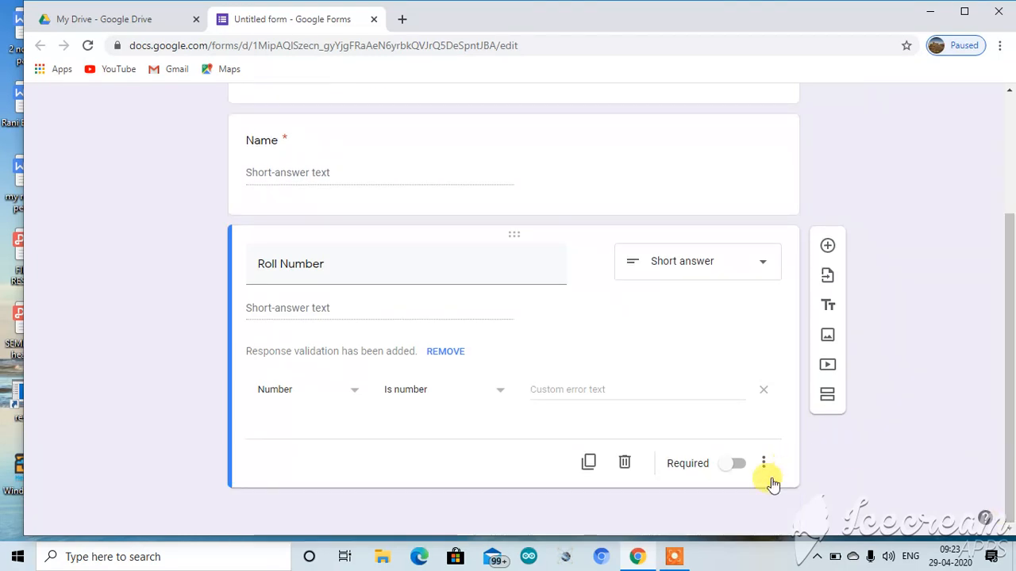
pyautogui.click(732, 469)
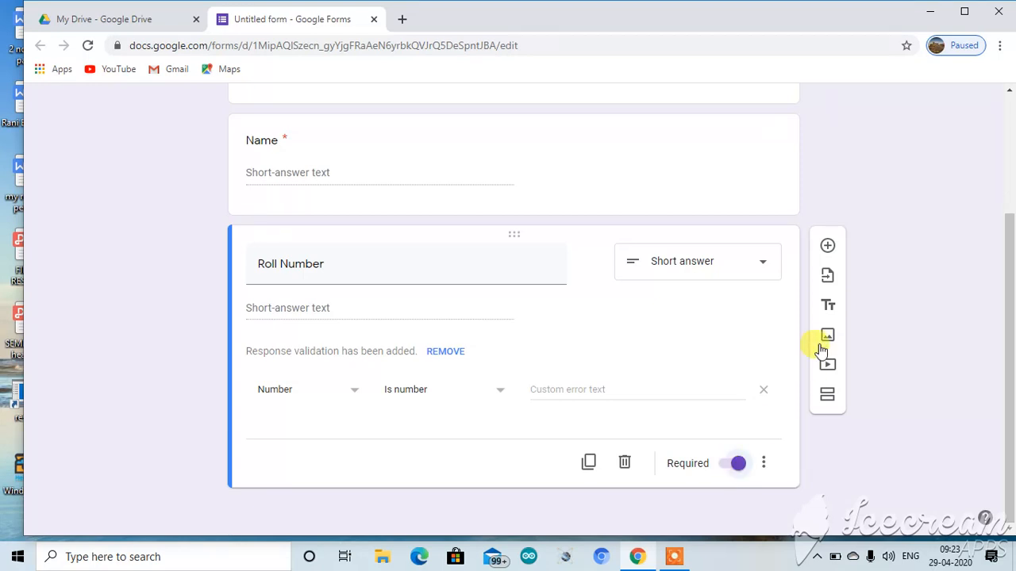
# - Add a third question titled "Photo", set its type to File upload, and accept the file upload notice
pyautogui.click(826, 247)
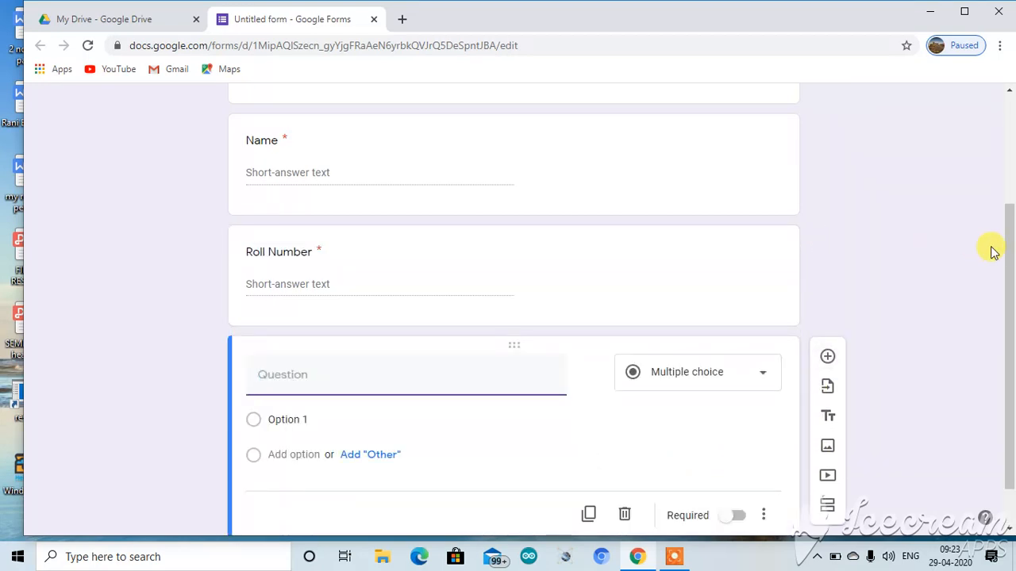
pyautogui.scroll(-1, 1009, 357)
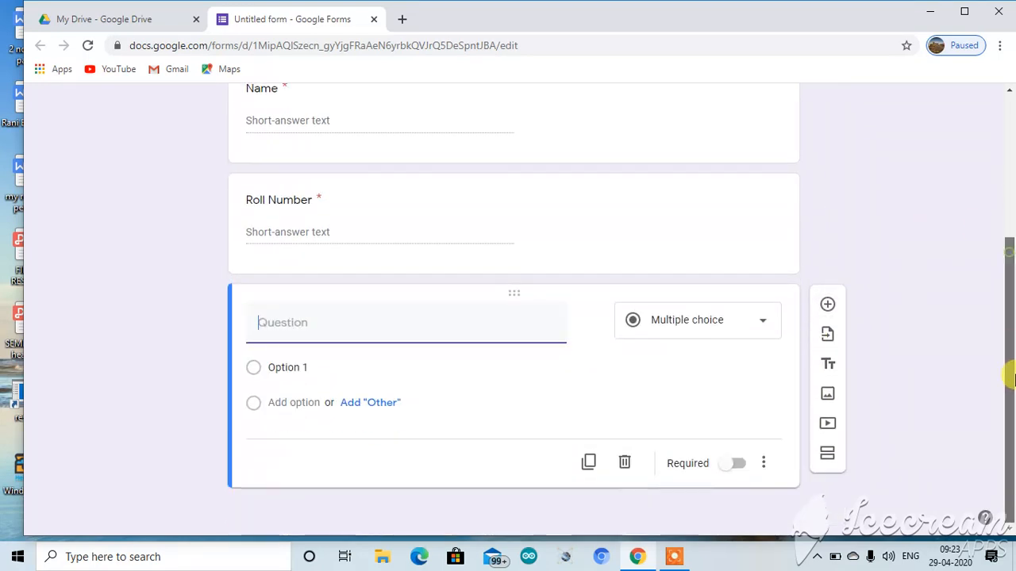
pyautogui.click(482, 318)
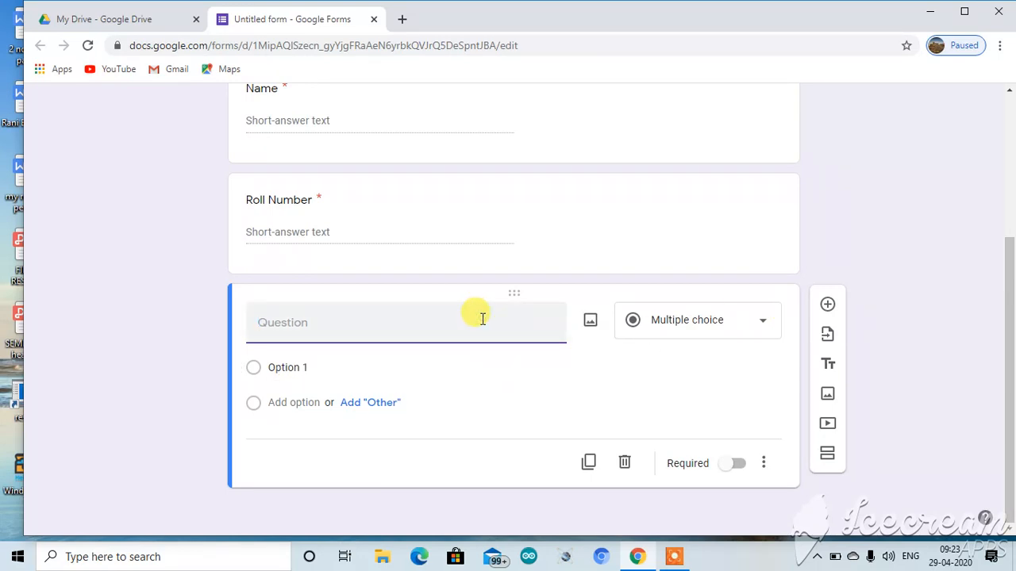
pyautogui.write('Photo')
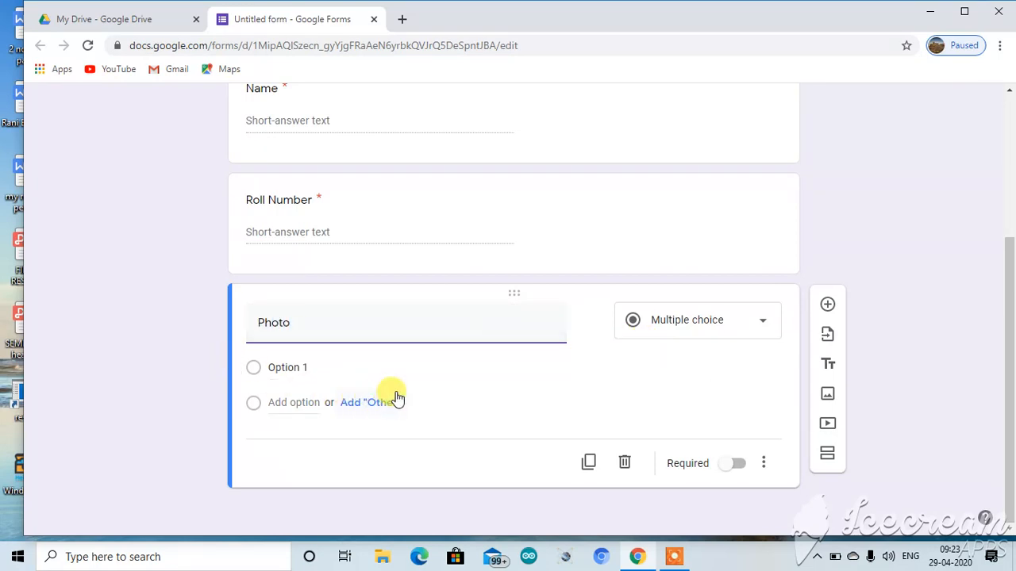
pyautogui.click(762, 325)
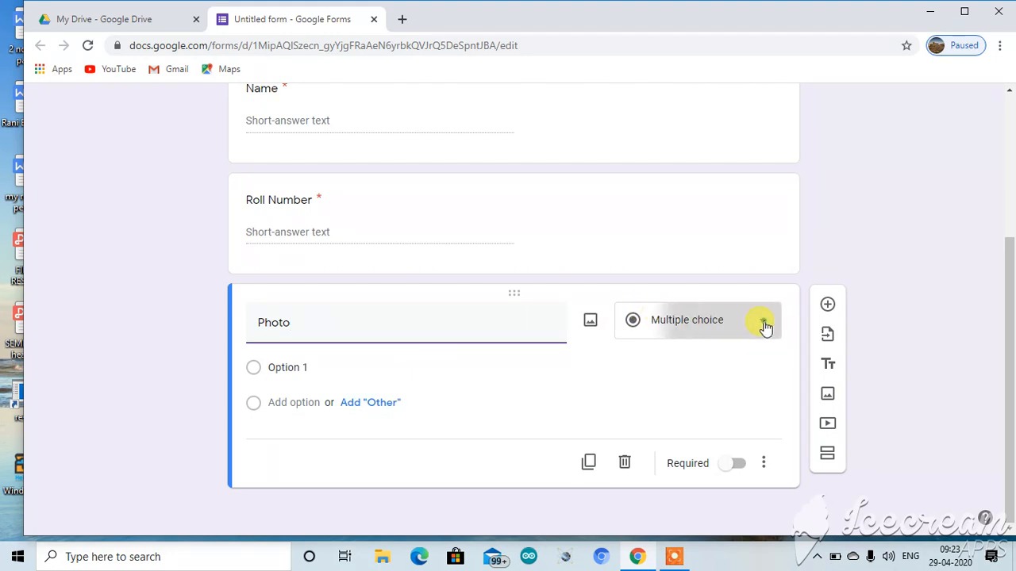
pyautogui.click(716, 333)
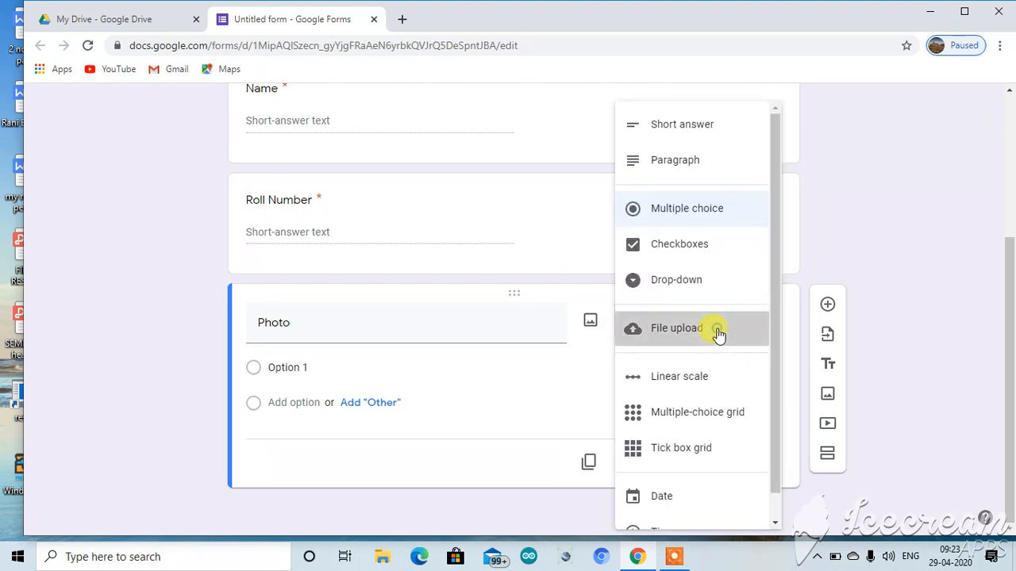
pyautogui.click(759, 468)
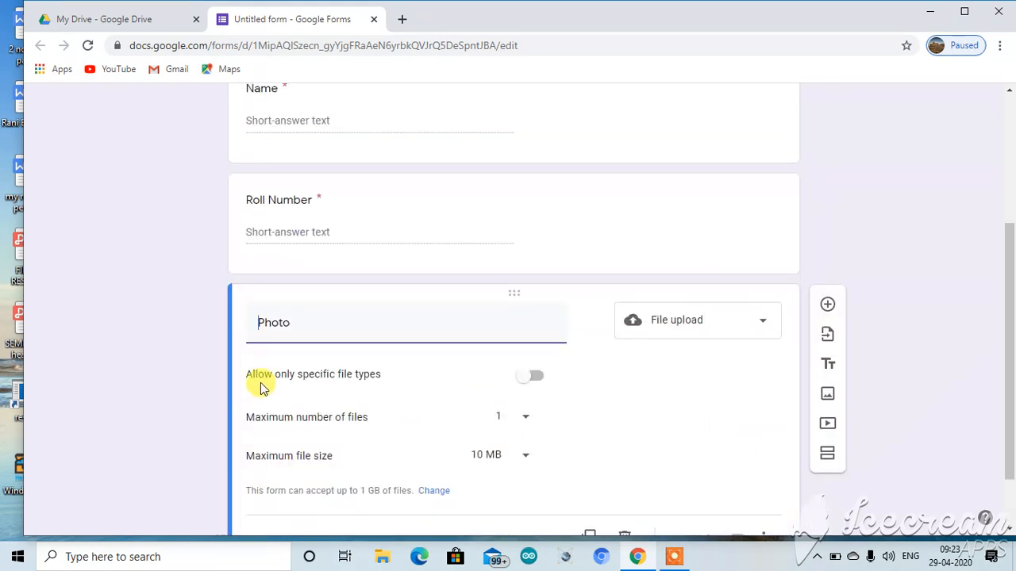
# - Restrict the Photo question's uploads to specific file types, allowing only Image files
pyautogui.click(521, 387)
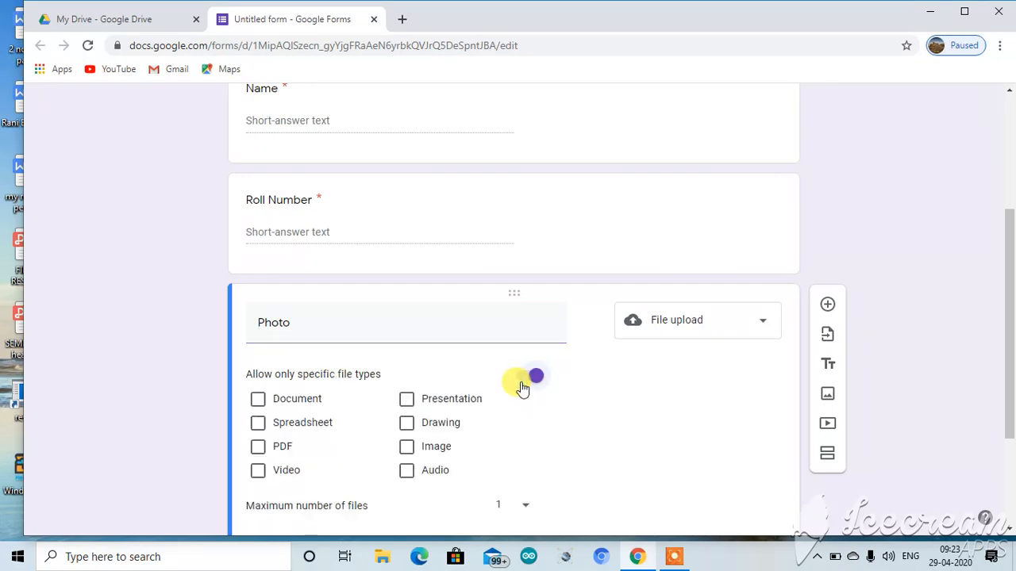
pyautogui.click(426, 446)
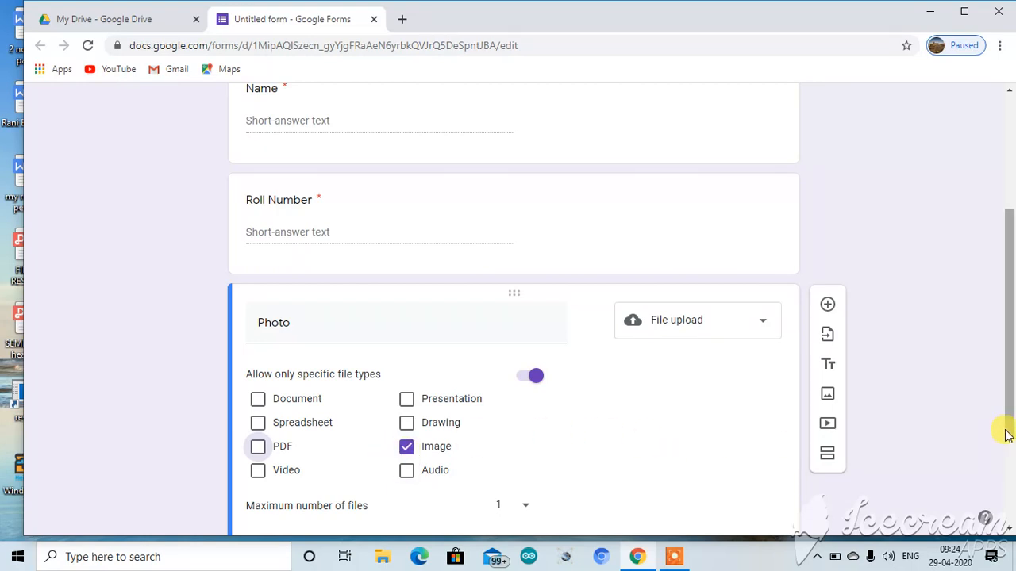
# - Limit the Photo question to 1 file with a maximum size of 1 MB, and make it required
pyautogui.moveTo(1007, 435); pyautogui.dragTo(1012, 500)
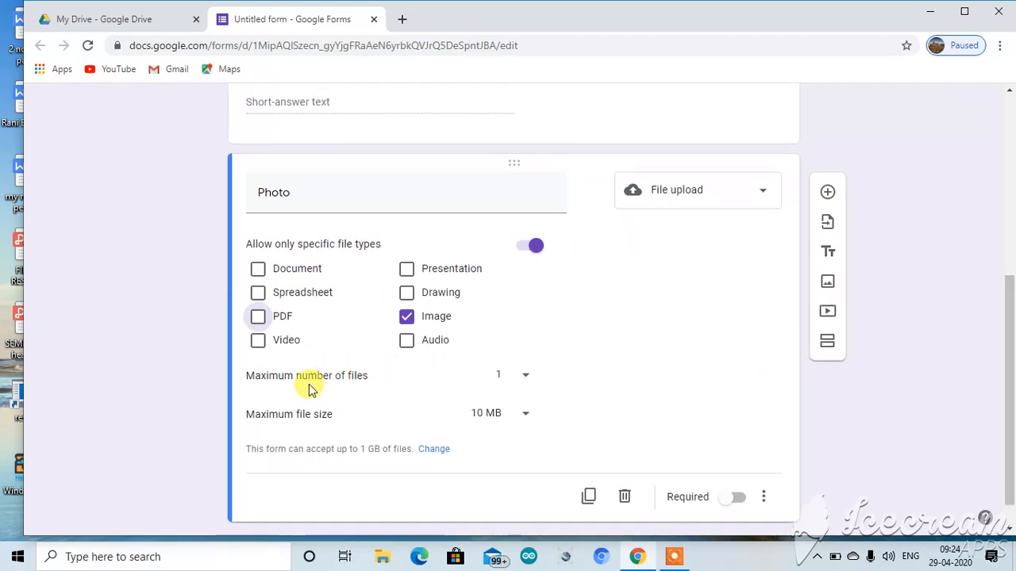
pyautogui.click(531, 379)
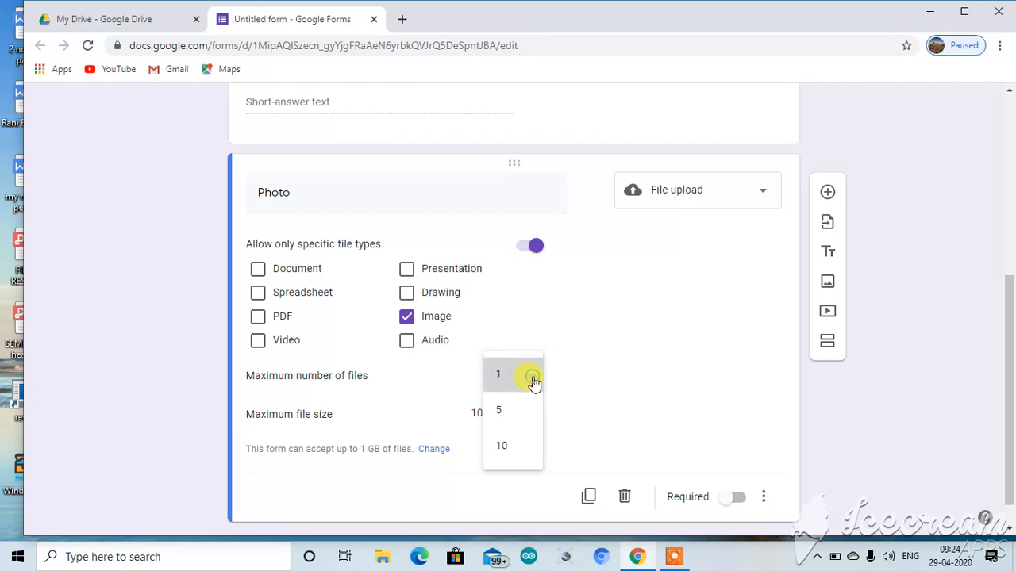
pyautogui.click(532, 381)
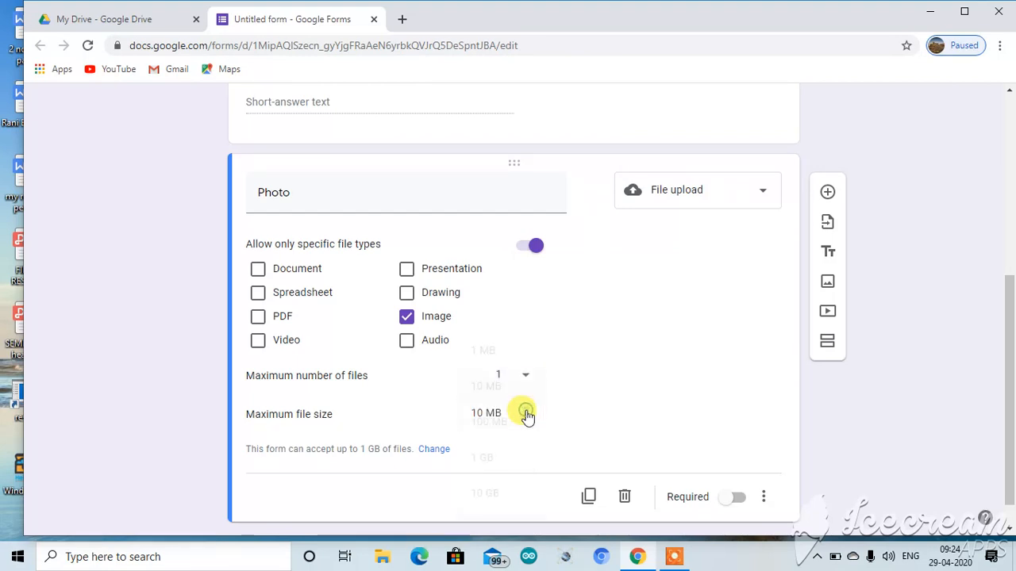
pyautogui.click(527, 414)
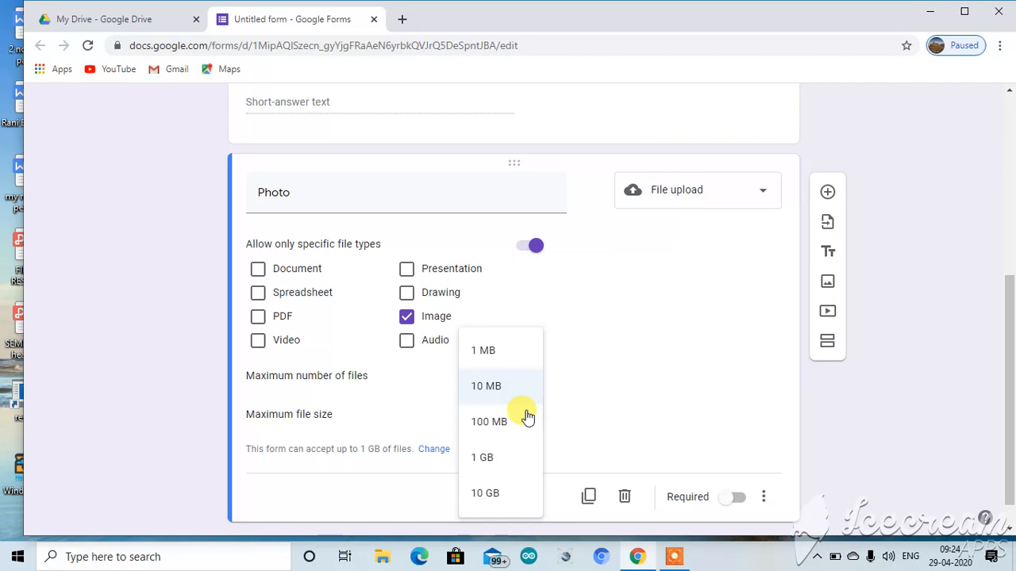
pyautogui.click(519, 361)
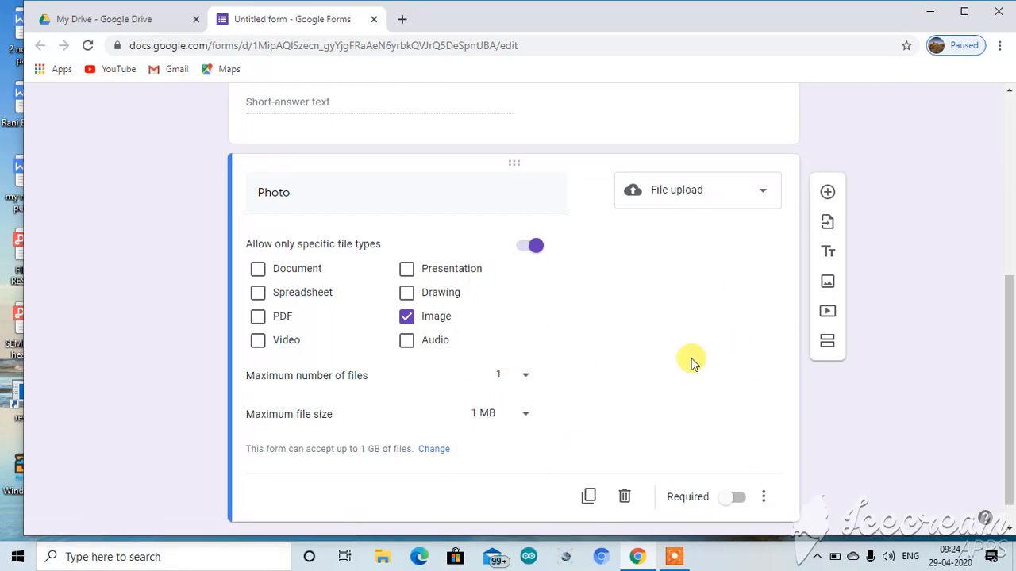
pyautogui.click(727, 503)
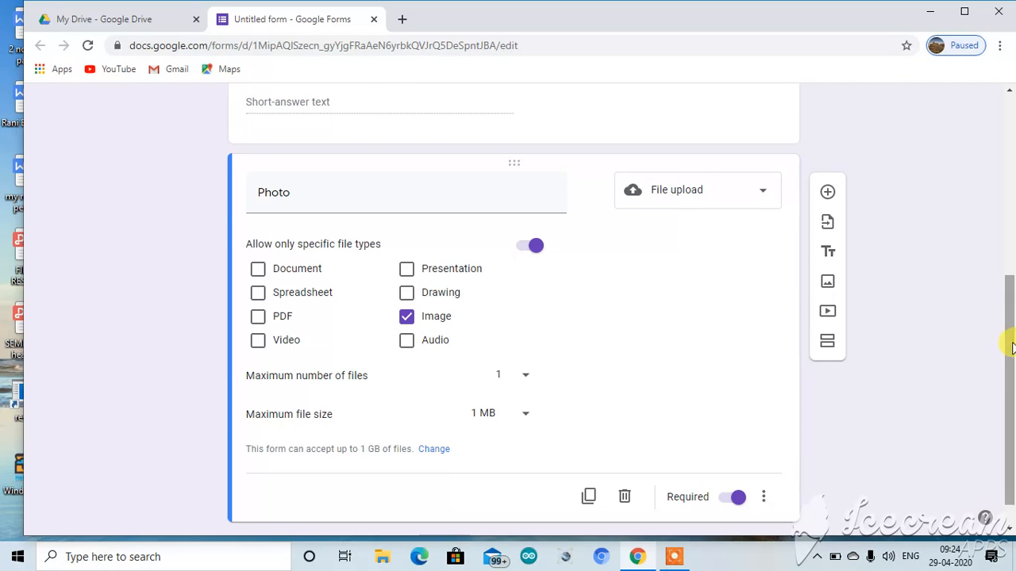
# - Review the form's link and email sending options, and close the send dialog without sending
pyautogui.moveTo(1006, 341); pyautogui.dragTo(1002, 145)
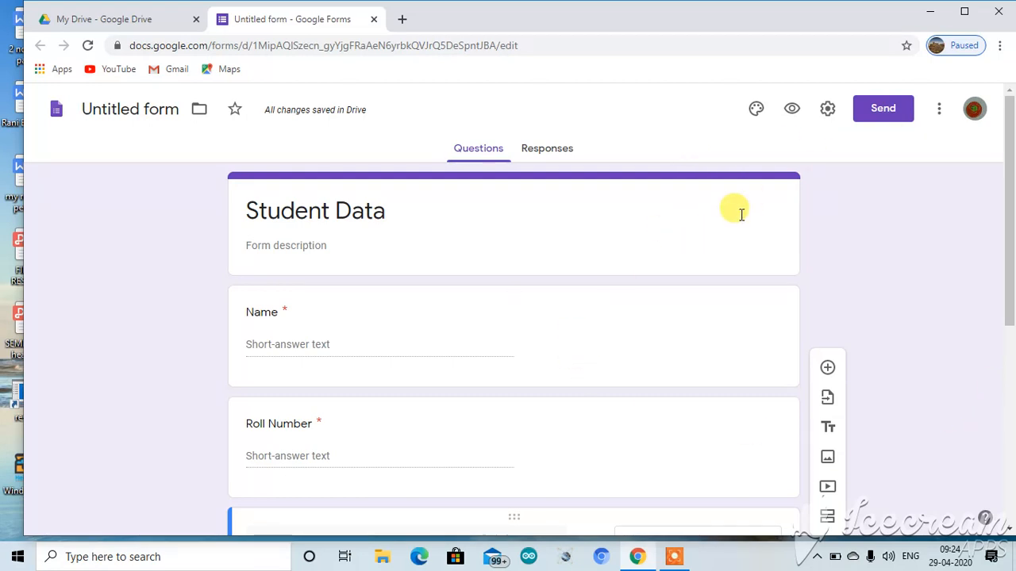
pyautogui.click(883, 109)
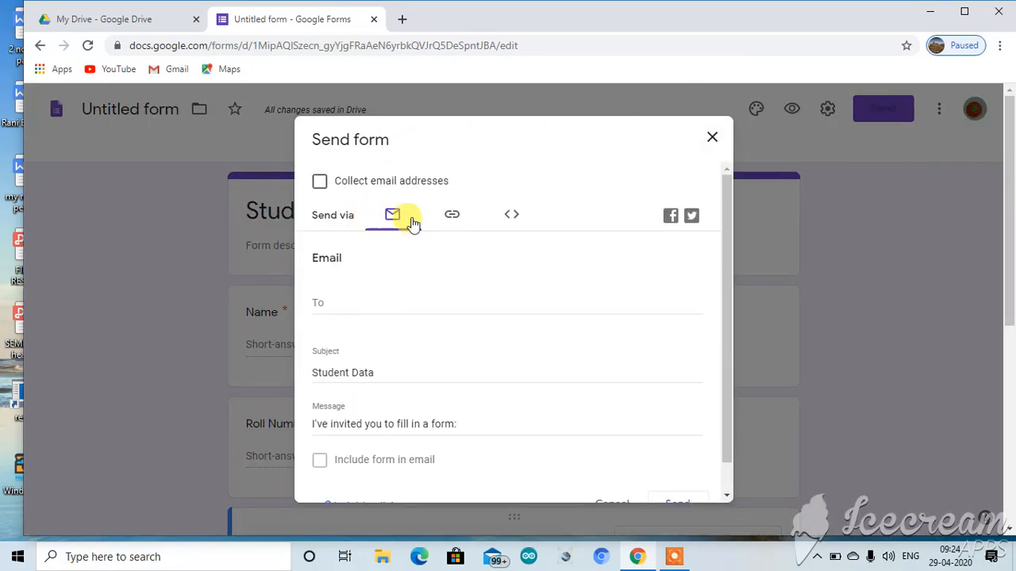
pyautogui.click(449, 212)
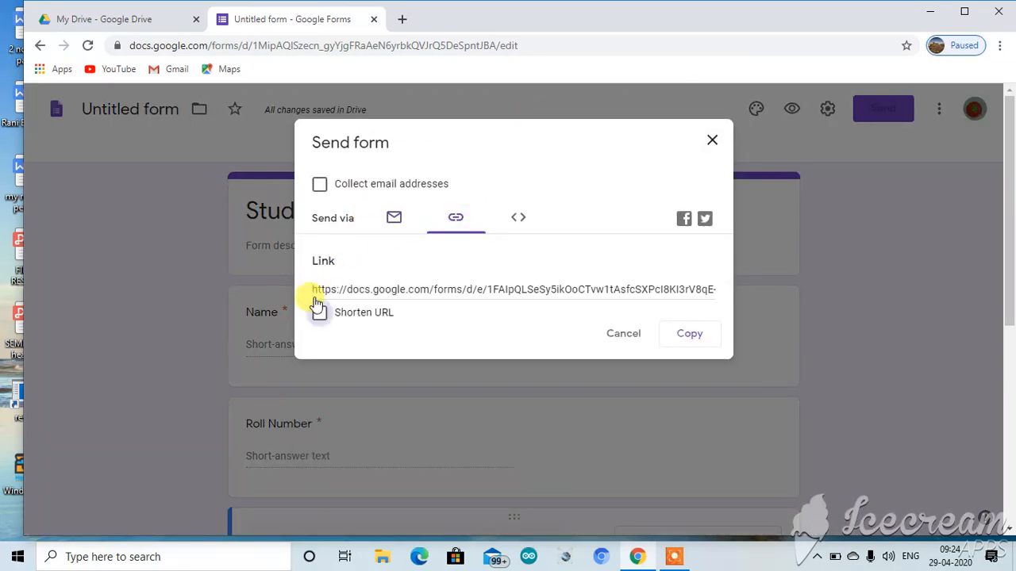
pyautogui.click(392, 221)
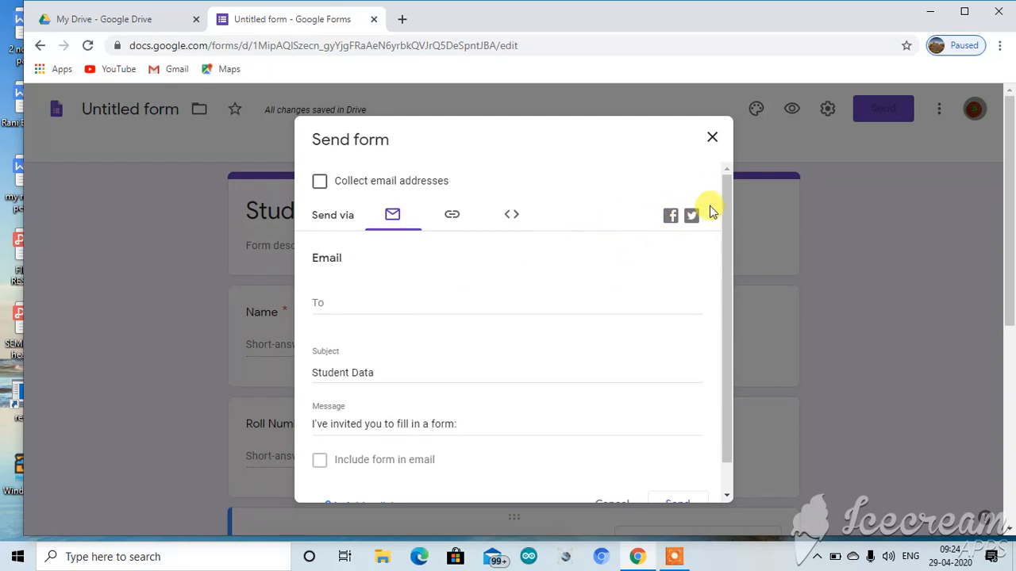
pyautogui.click(714, 139)
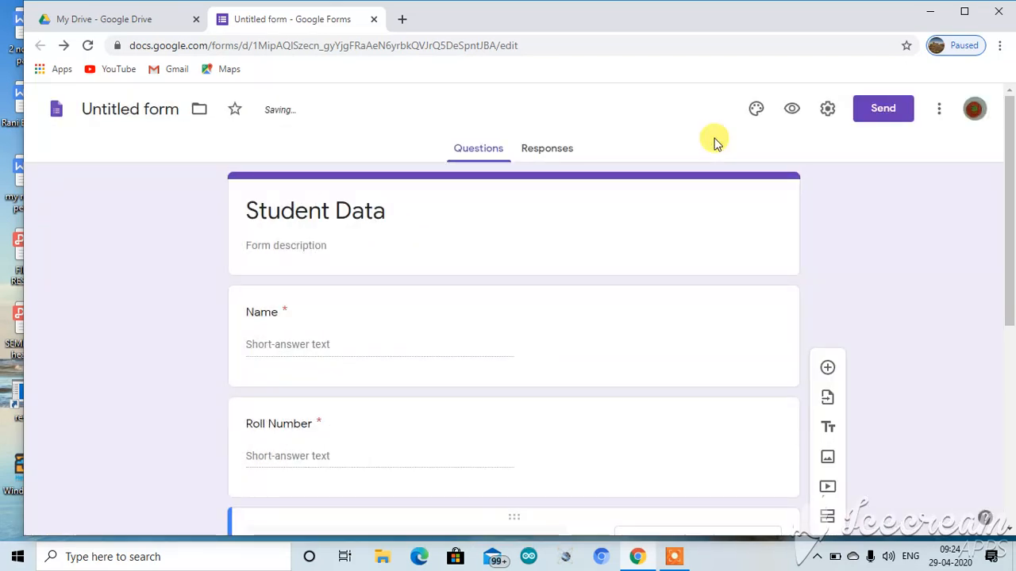
# - Close the browser window containing the finished form
pyautogui.click(997, 16)
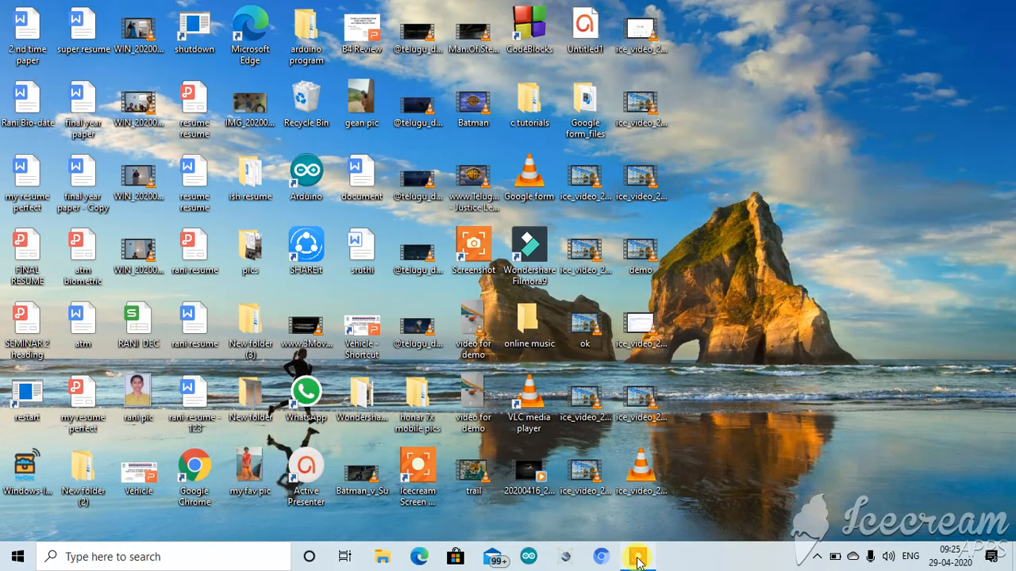
pyautogui.click(640, 558)
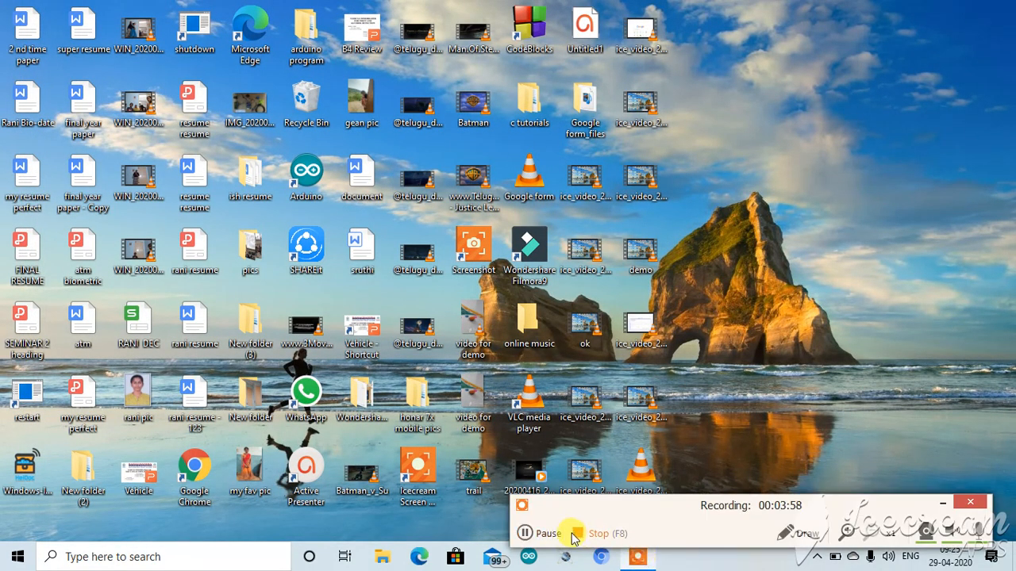